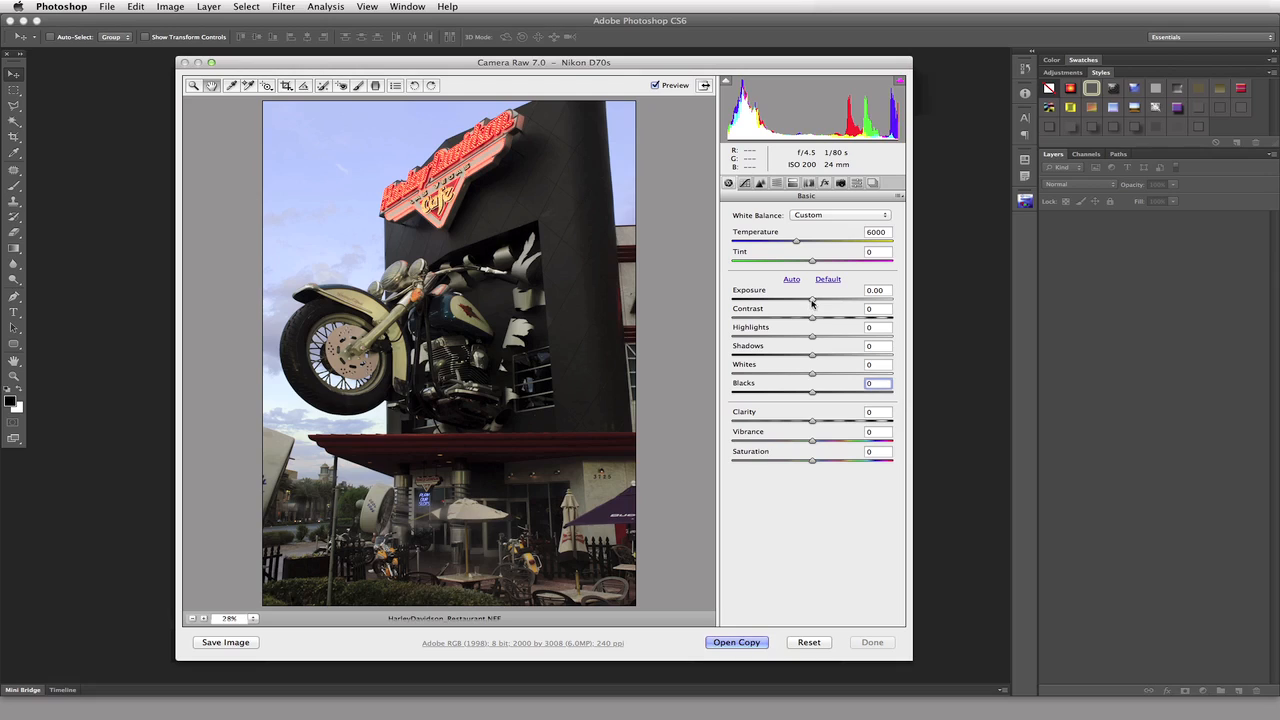
Lower Highlights to -15 and set Shadows to +10, trying +100 and checking clipping with the threshold preview.
{"action": "left_click", "coordinate": [812, 299], "text": "alt"}
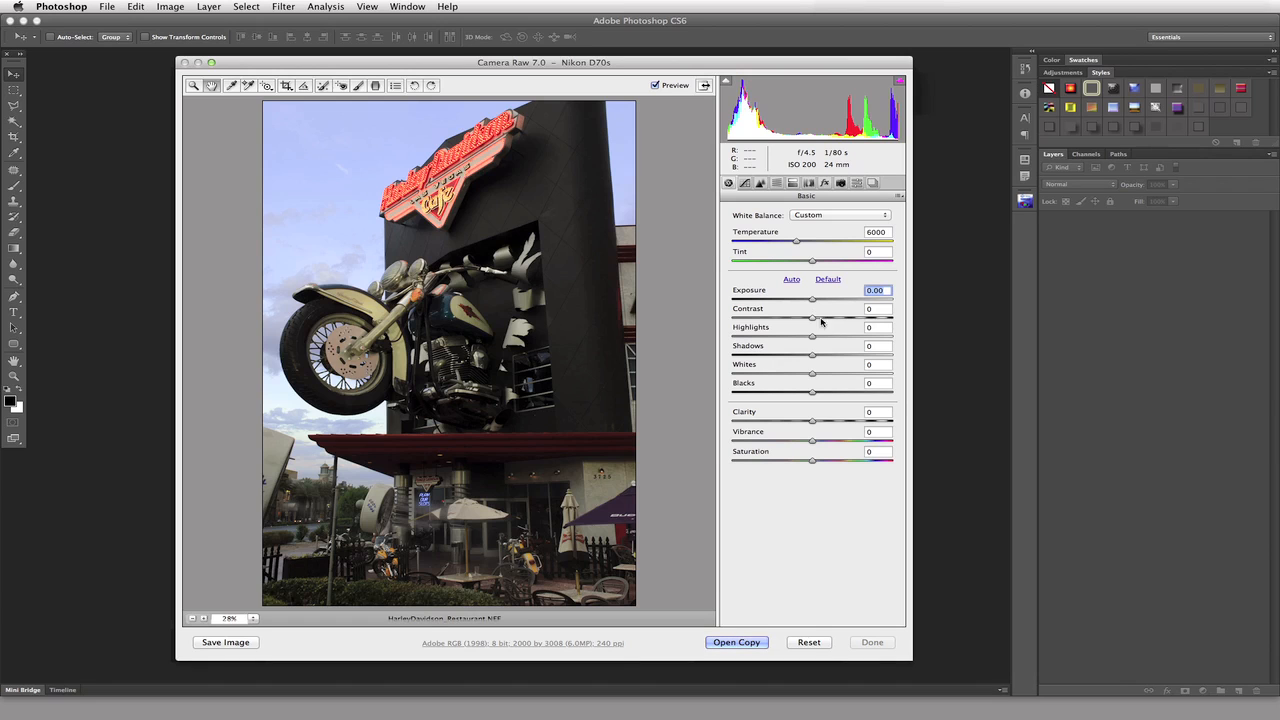
{"action": "mouse_move", "coordinate": [811, 338]}
{"action": "left_mouse_down"}
{"action": "mouse_move", "coordinate": [823, 340]}
{"action": "mouse_move", "coordinate": [800, 333]}
{"action": "mouse_move", "coordinate": [812, 358]}
{"action": "left_mouse_up"}
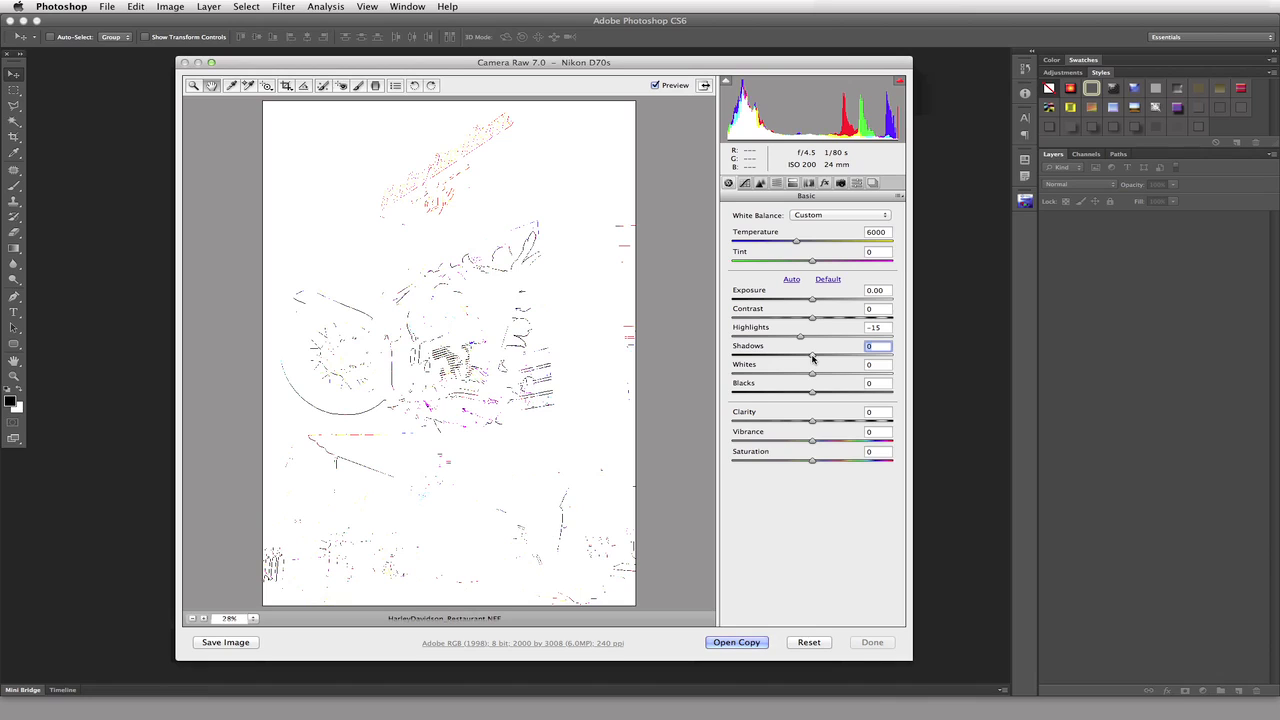
{"action": "left_click_drag", "start_coordinate": [812, 358], "coordinate": [911, 365]}
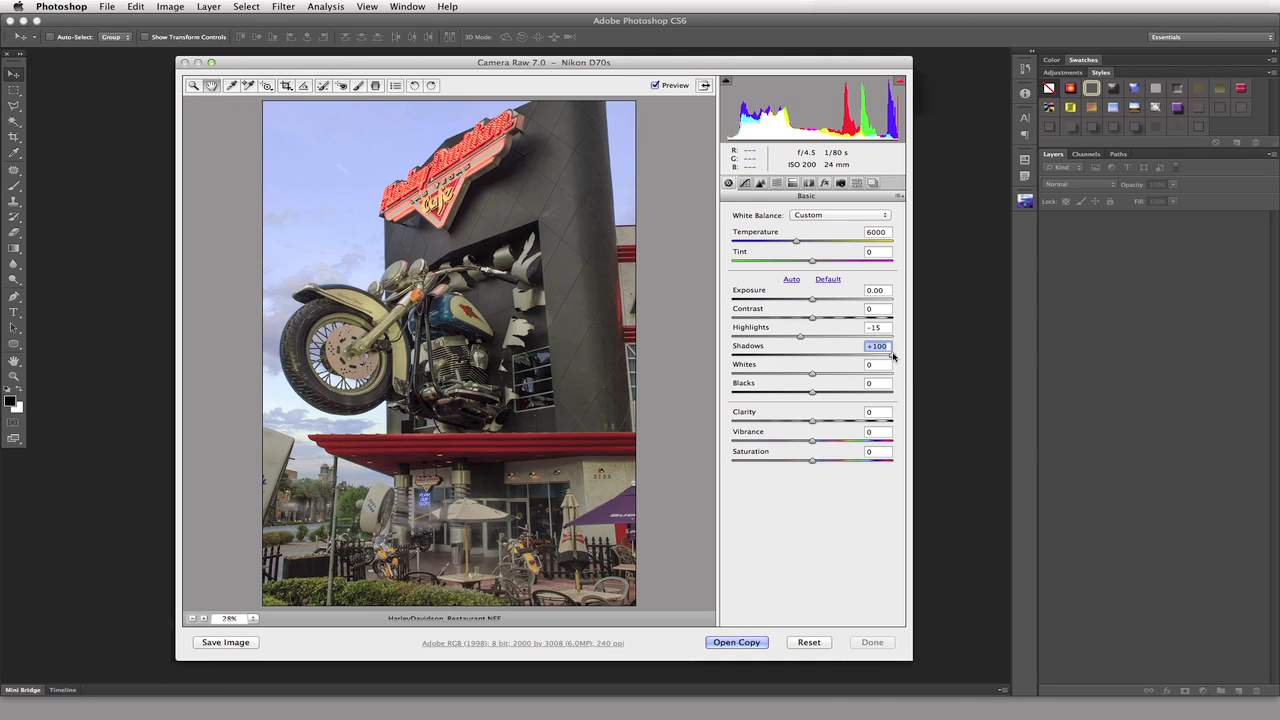
{"action": "left_click_drag", "start_coordinate": [893, 357], "coordinate": [895, 357]}
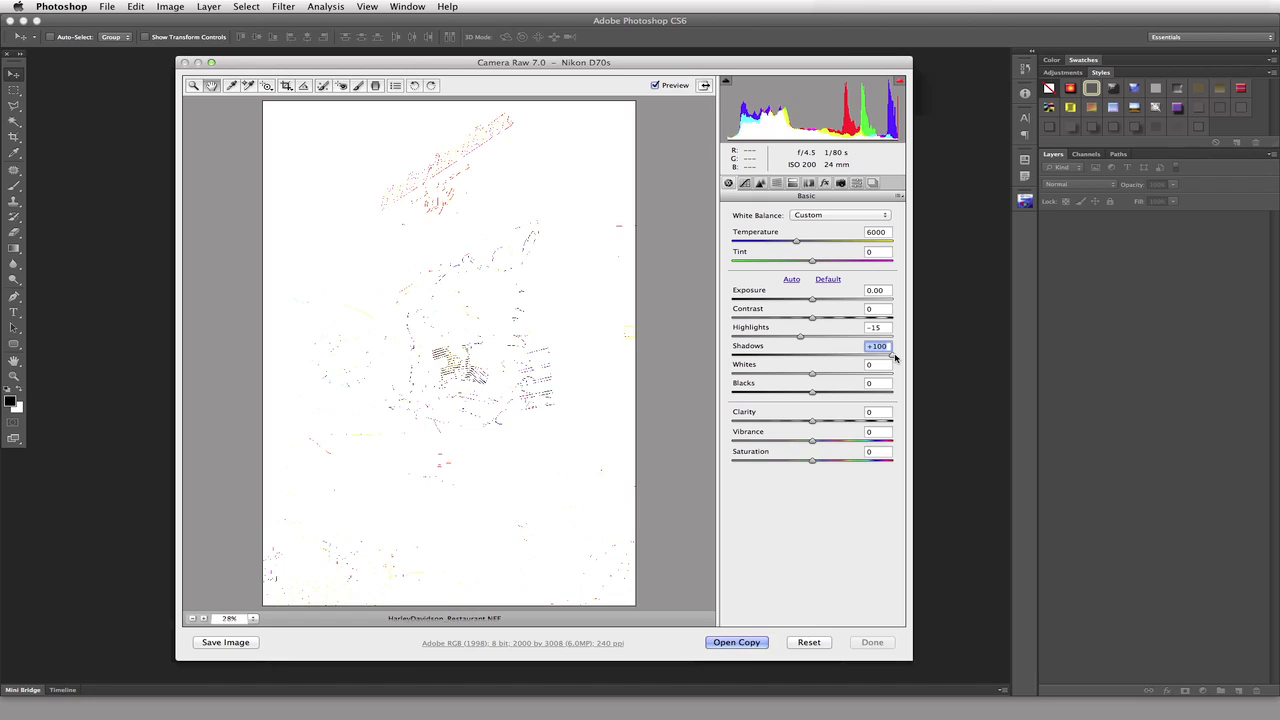
{"action": "left_click_drag", "start_coordinate": [895, 357], "coordinate": [823, 361]}
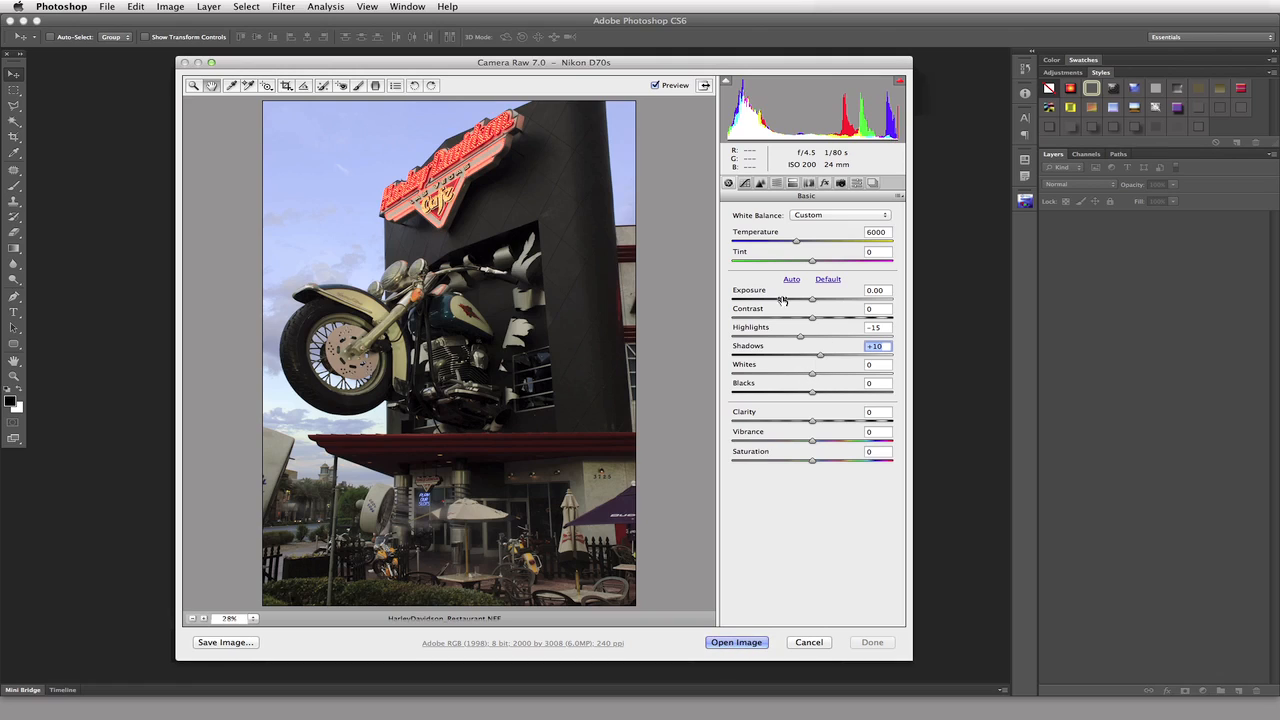
Try lowering Whites to -74 with the highlight clipping preview, and return the setting to 0.
{"action": "key", "text": "alt"}
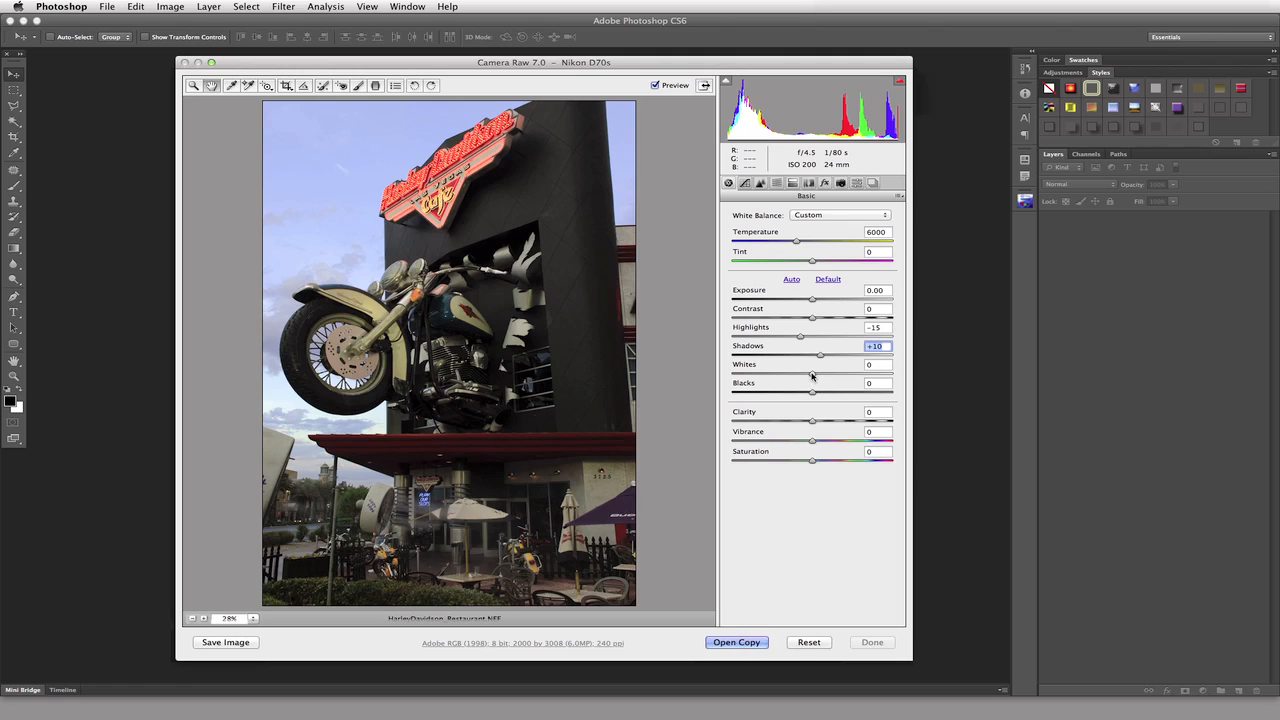
{"action": "left_click", "coordinate": [811, 373], "text": "alt"}
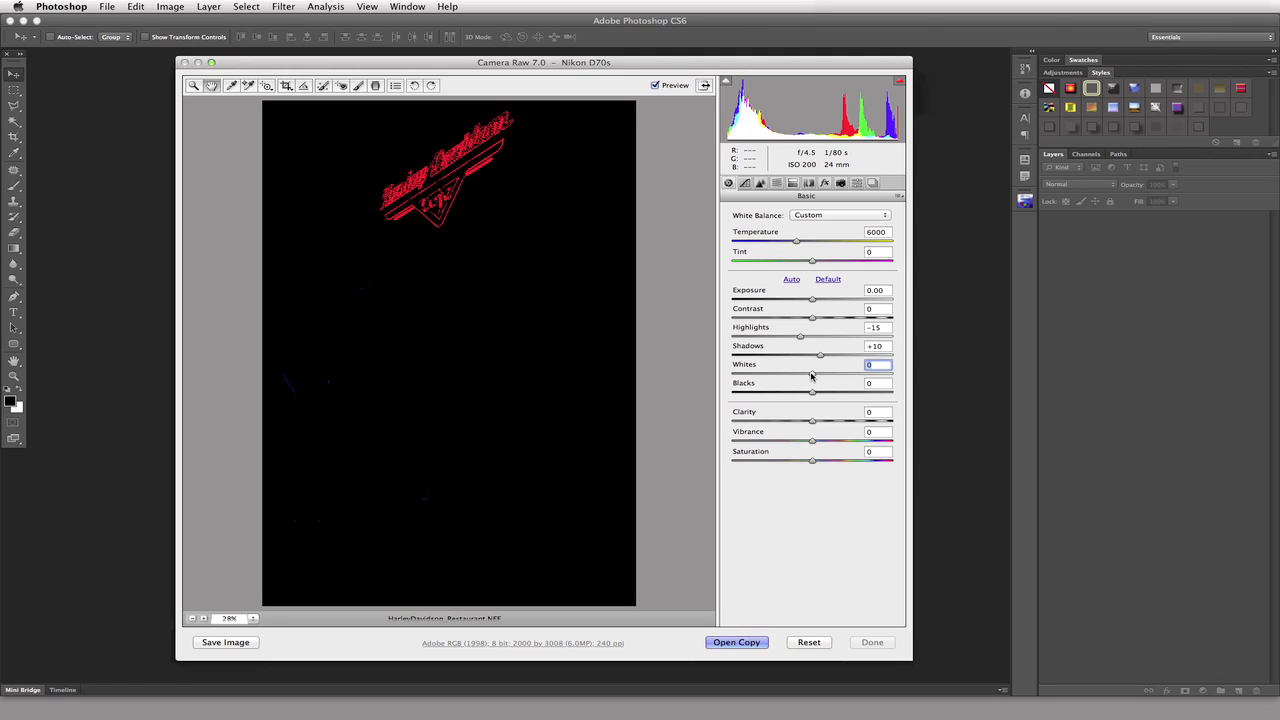
{"action": "left_click_drag", "start_coordinate": [811, 373], "coordinate": [753, 378]}
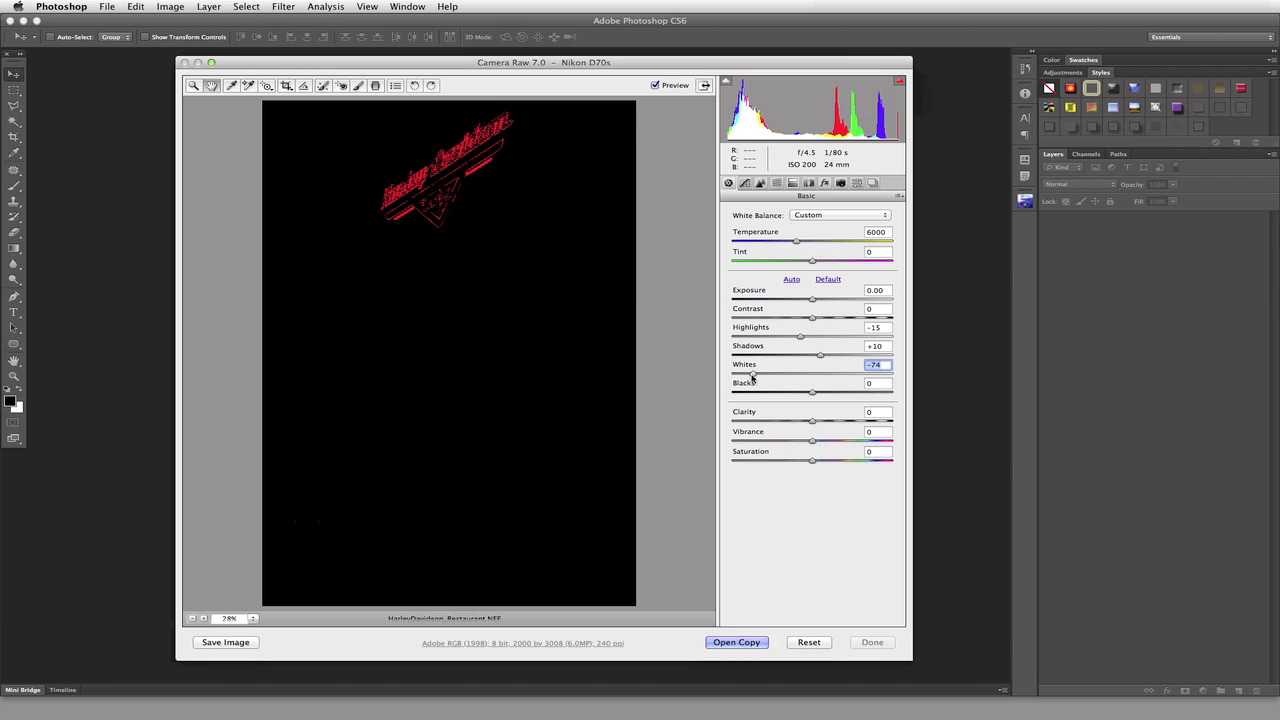
{"action": "left_click_drag", "start_coordinate": [753, 378], "coordinate": [811, 377]}
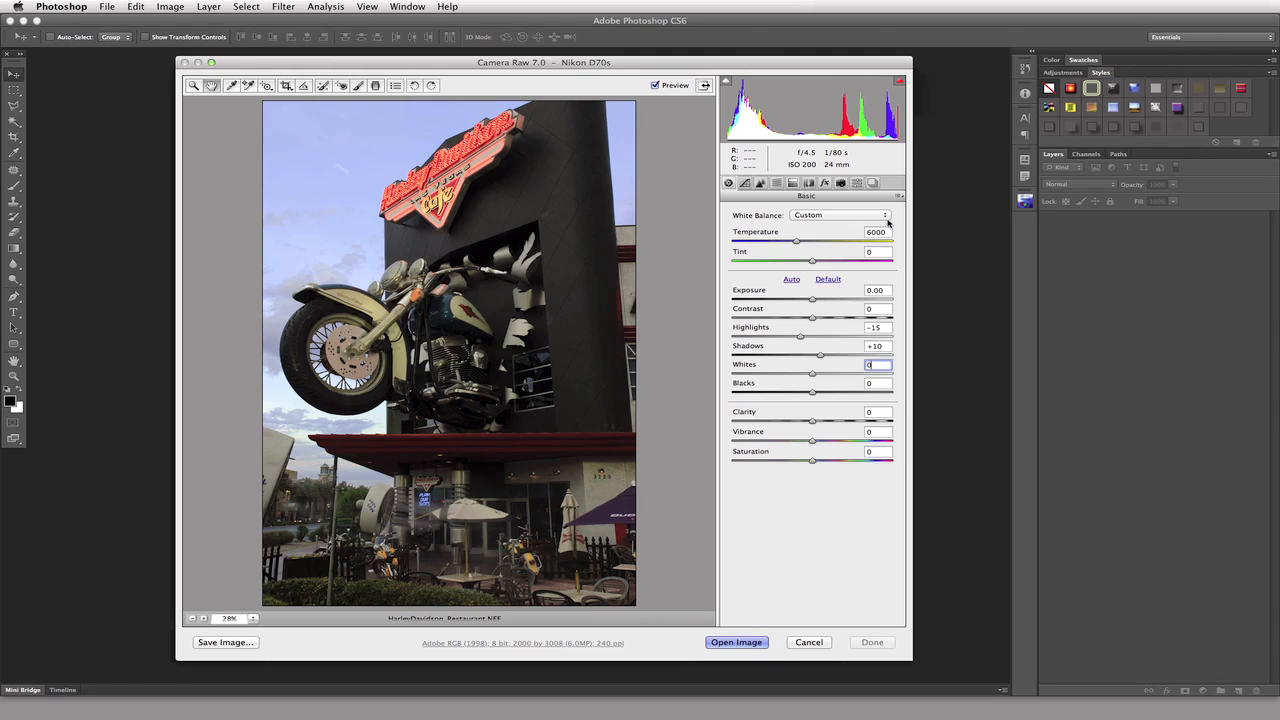
Raise Blacks to +20 while checking the shadow clipping preview, and fine-tune the value down to +18.
{"action": "key", "text": "alt"}
{"action": "left_click", "coordinate": [812, 392], "text": "alt"}
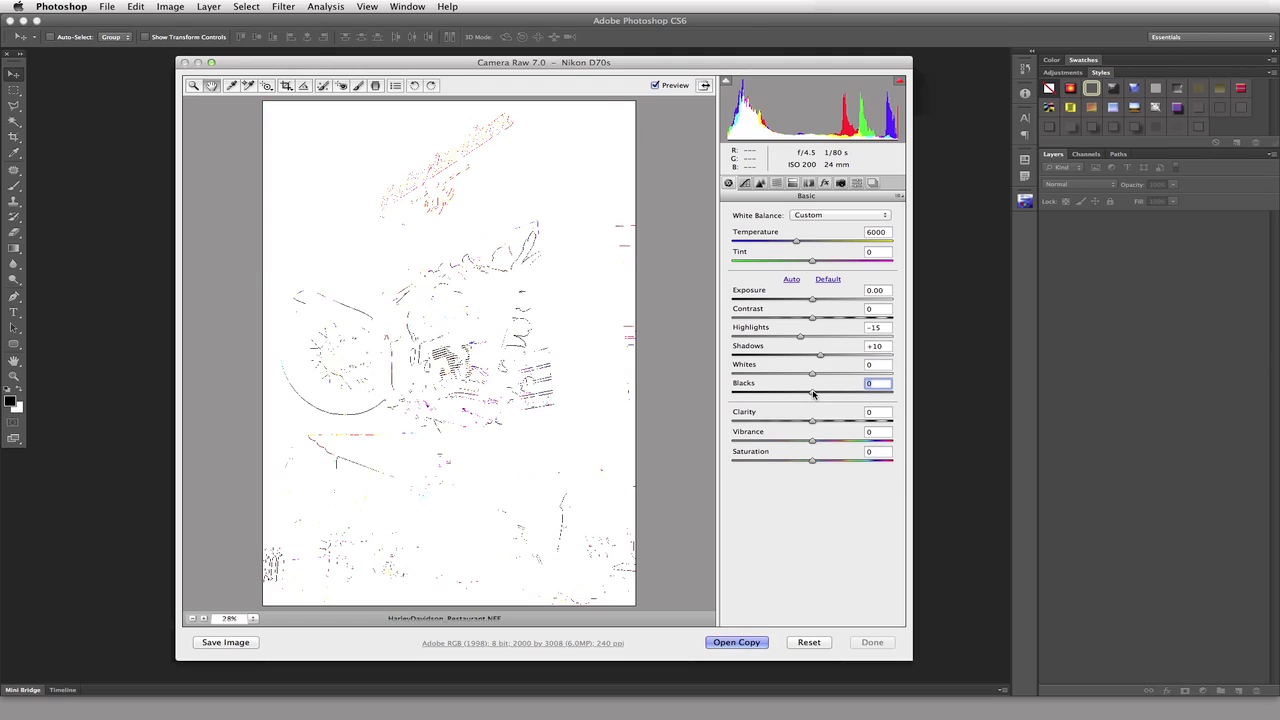
{"action": "mouse_move", "coordinate": [812, 393]}
{"action": "left_mouse_down"}
{"action": "mouse_move", "coordinate": [843, 394]}
{"action": "mouse_move", "coordinate": [826, 395]}
{"action": "left_mouse_up"}
{"action": "left_click", "coordinate": [886, 384]}
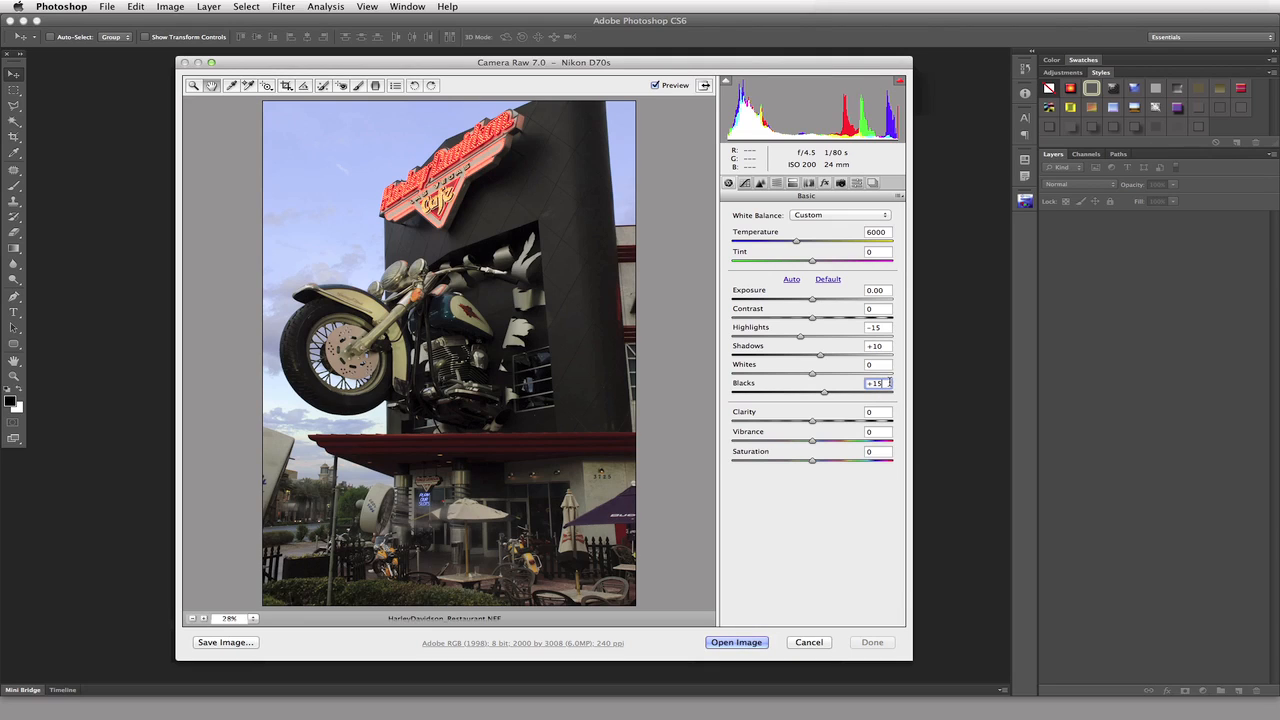
{"action": "key", "text": "Up"}
{"action": "key", "text": "Up"}
{"action": "key", "text": "Up"}
{"action": "key", "text": "alt"}
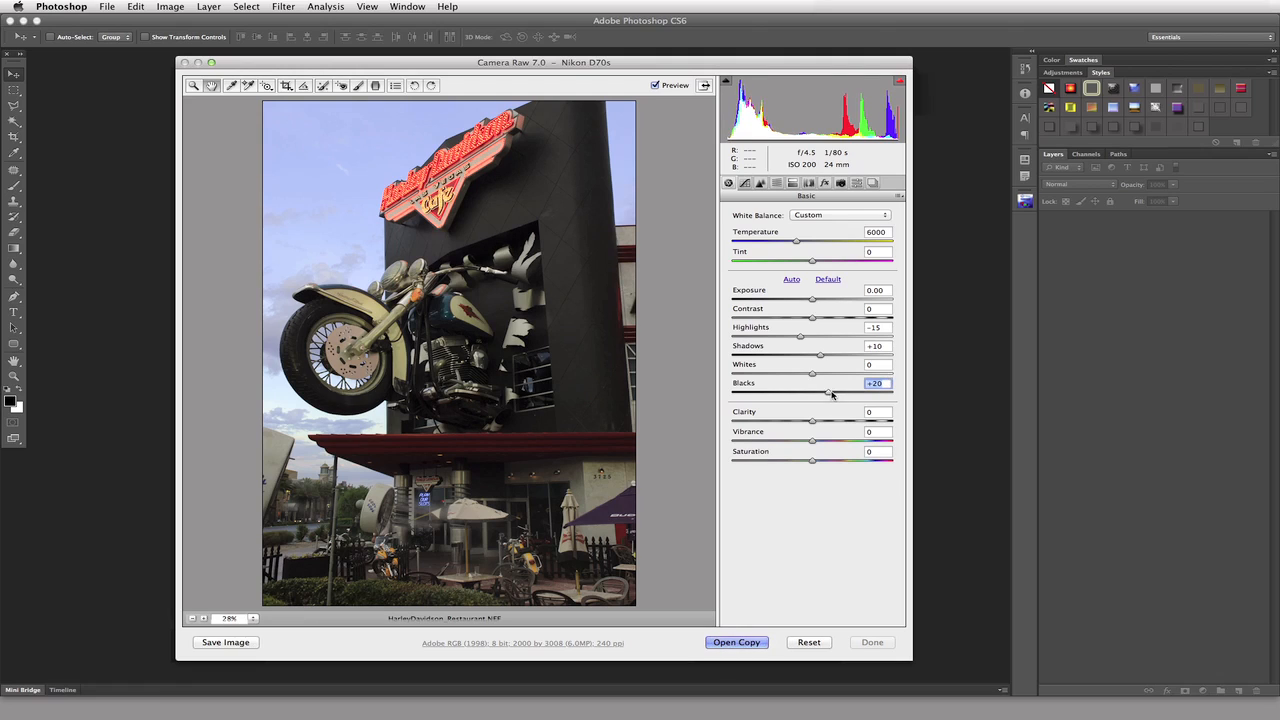
{"action": "left_click_drag", "start_coordinate": [828, 394], "coordinate": [828, 394]}
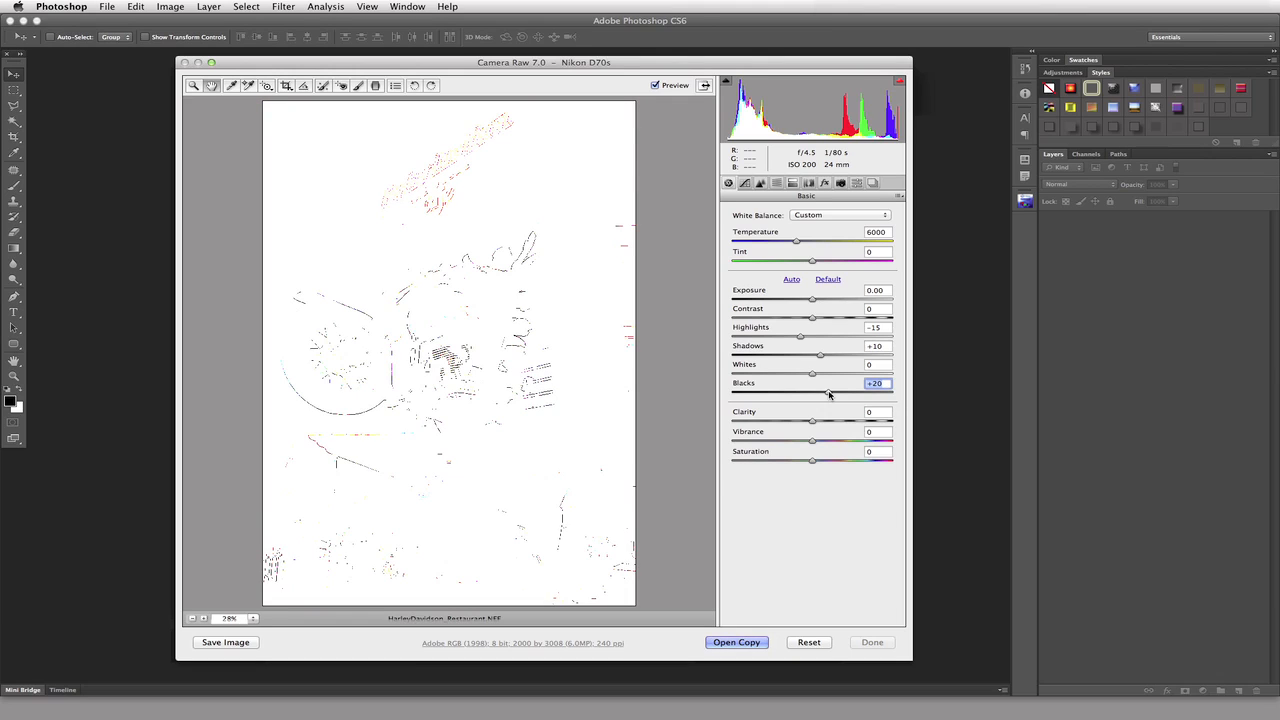
{"action": "left_click_drag", "start_coordinate": [828, 394], "coordinate": [828, 394]}
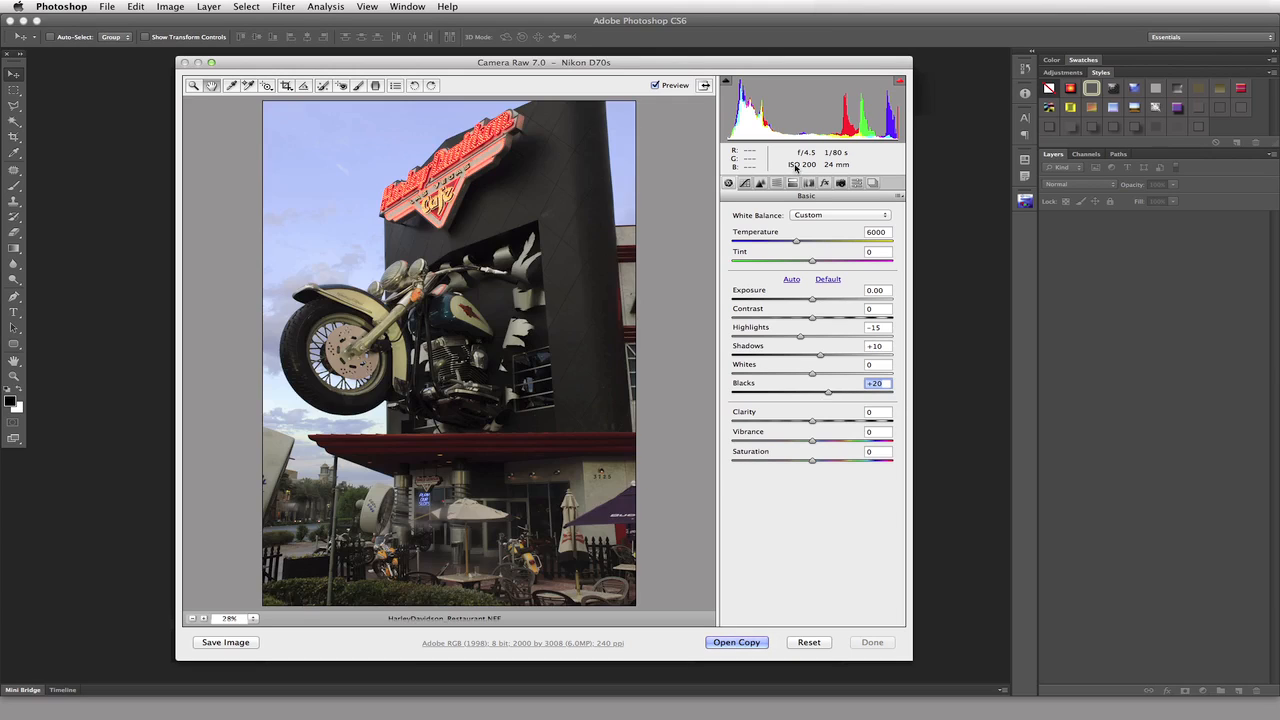
{"action": "left_click", "coordinate": [877, 385]}
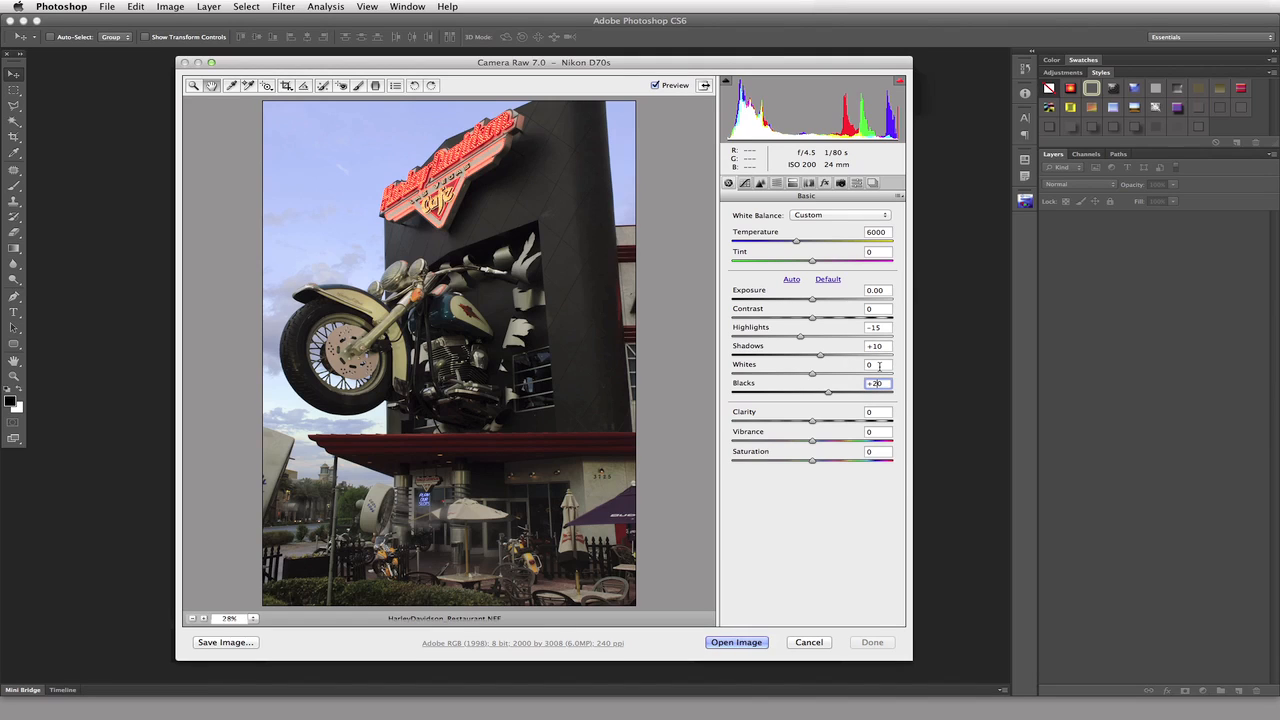
{"action": "key", "text": "Down"}
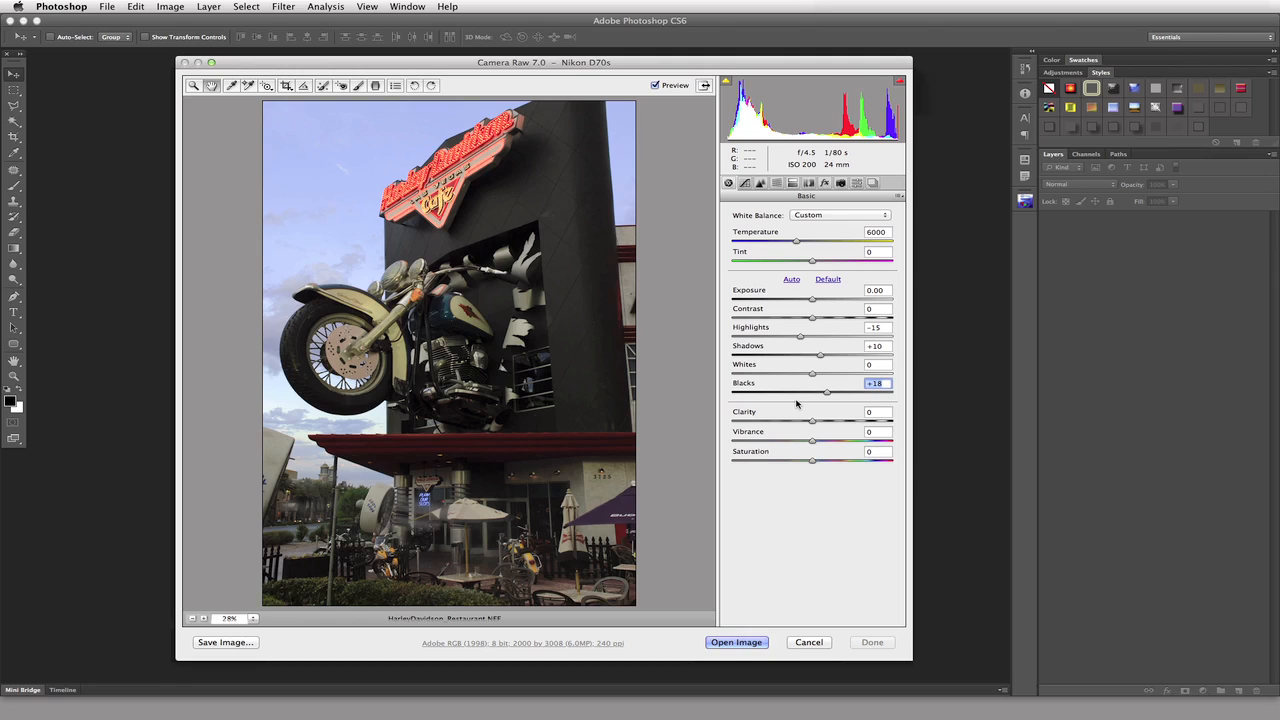
Set Clarity to +20 and inspect the motorcycle's front wheel at 100% zoom.
{"action": "left_click", "coordinate": [880, 413]}
{"action": "key", "text": "shift+Up"}
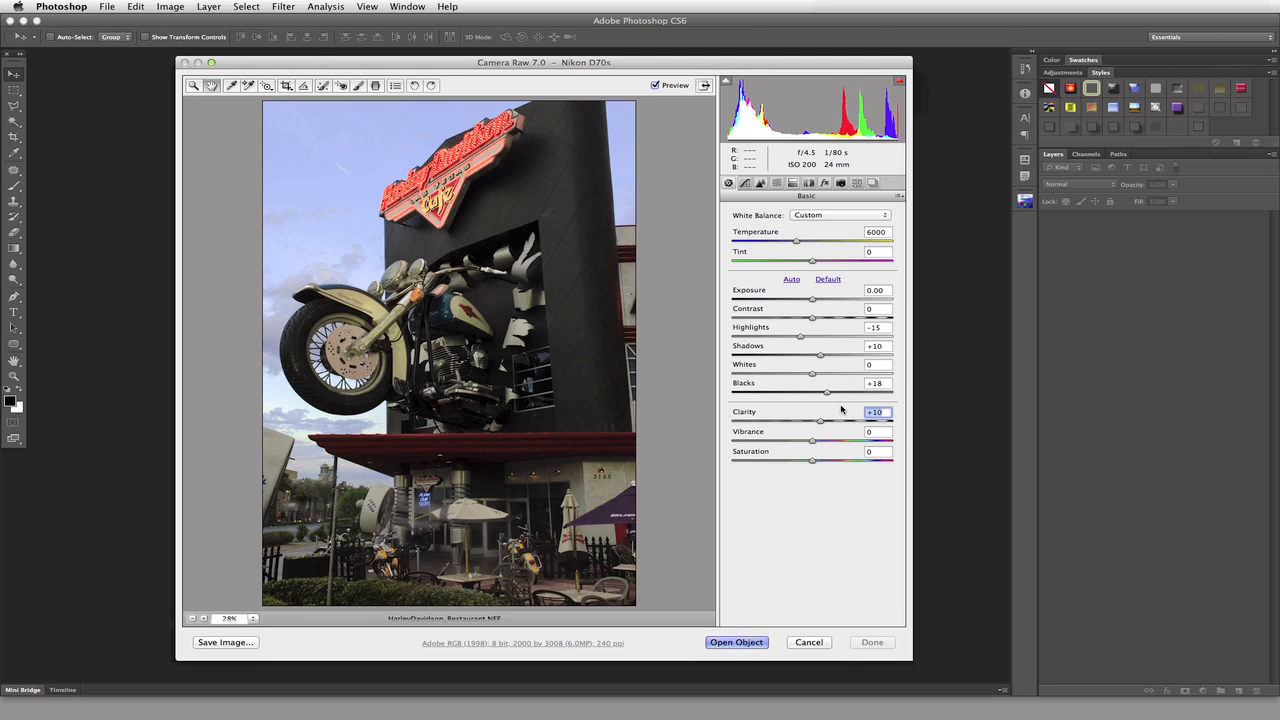
{"action": "key", "text": "shift+Up"}
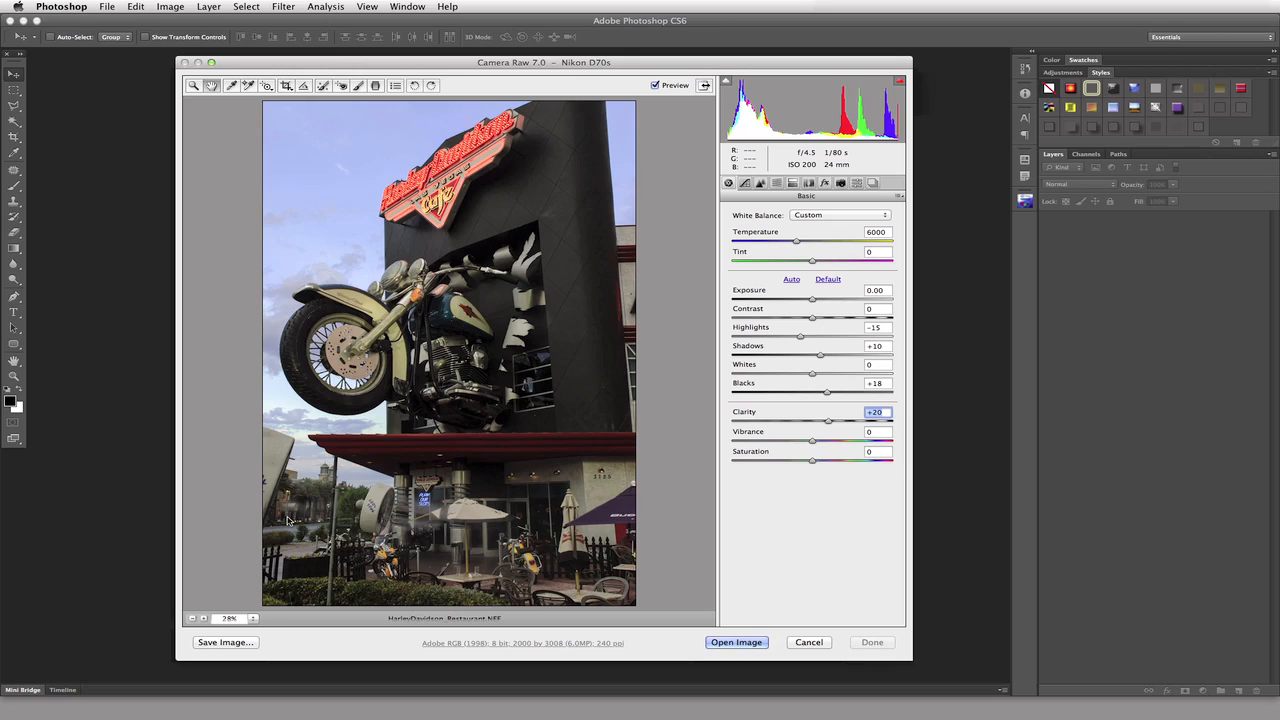
{"action": "left_click", "coordinate": [253, 619]}
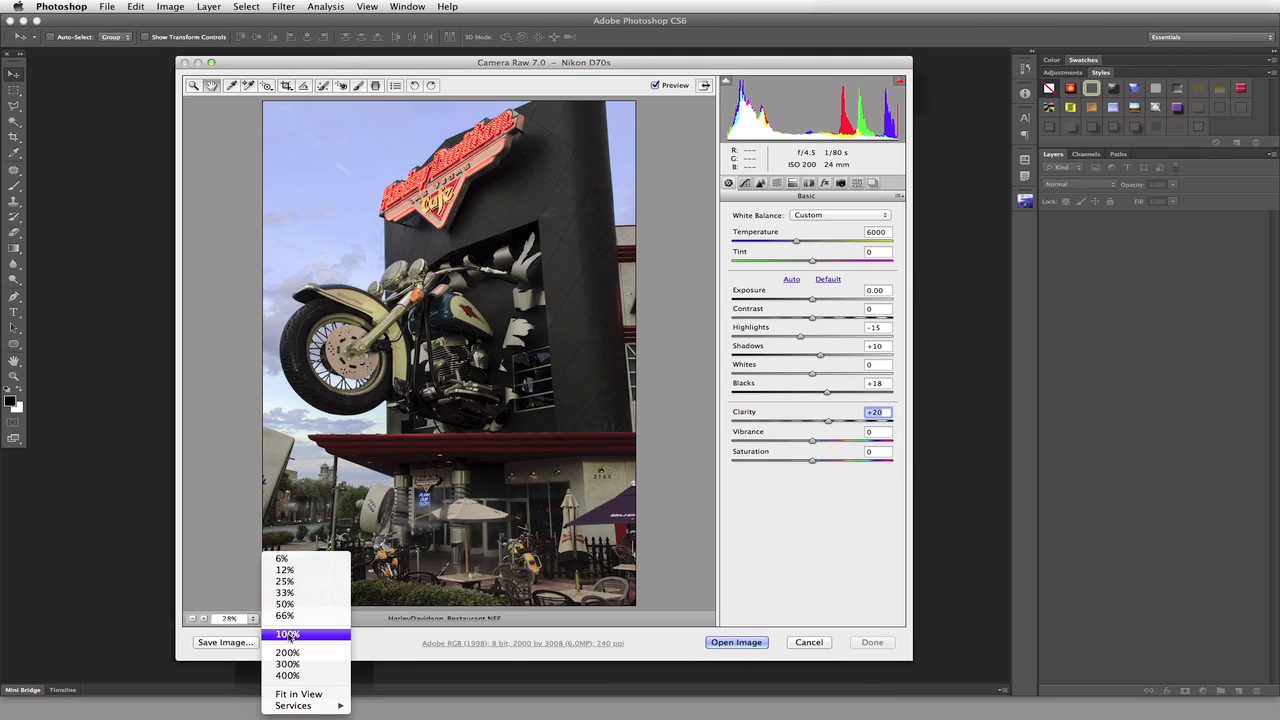
{"action": "left_click", "coordinate": [286, 634]}
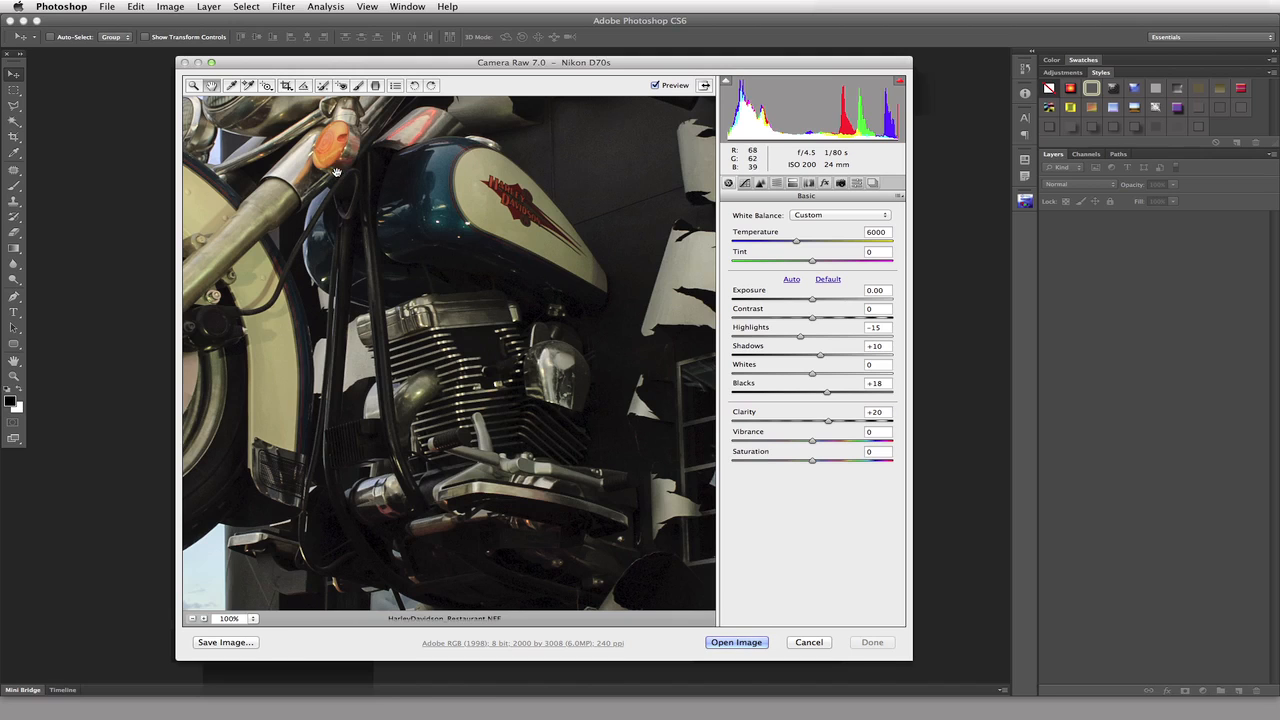
{"action": "left_click_drag", "start_coordinate": [334, 172], "coordinate": [666, 287]}
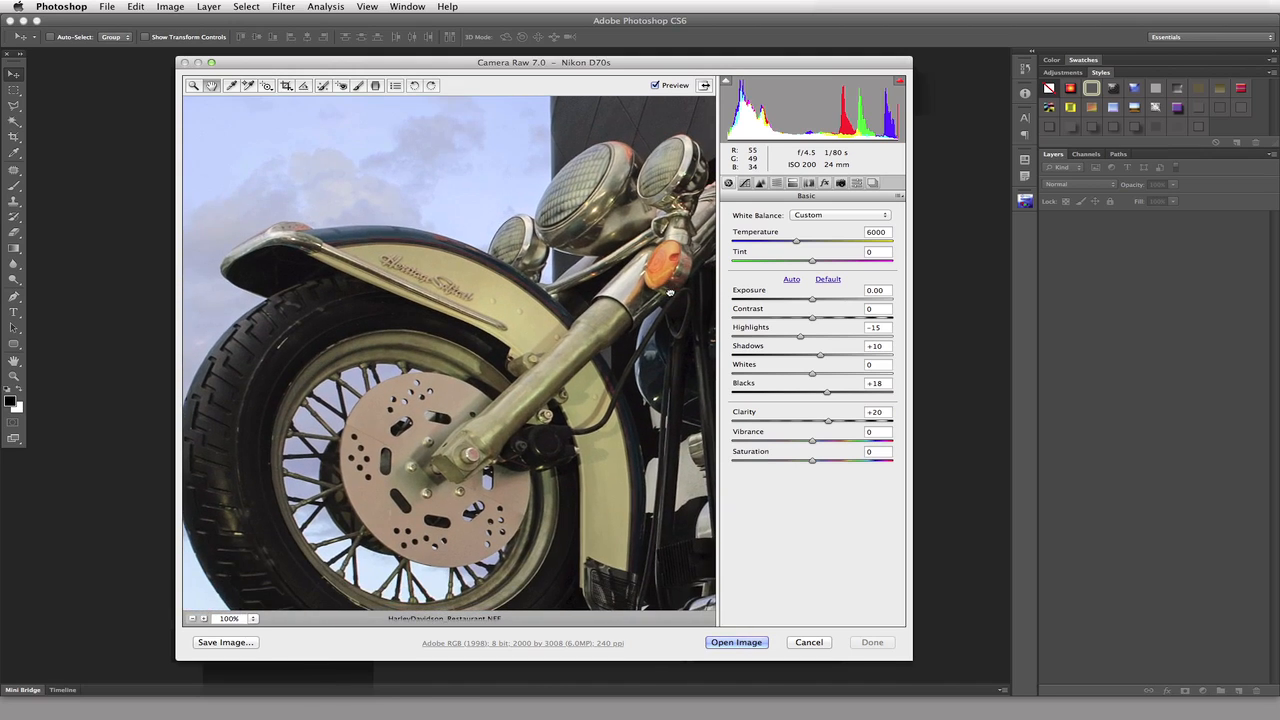
Reset Clarity to 0 for comparison, raise it to +30, and fit the whole photo in view.
{"action": "left_click", "coordinate": [886, 413]}
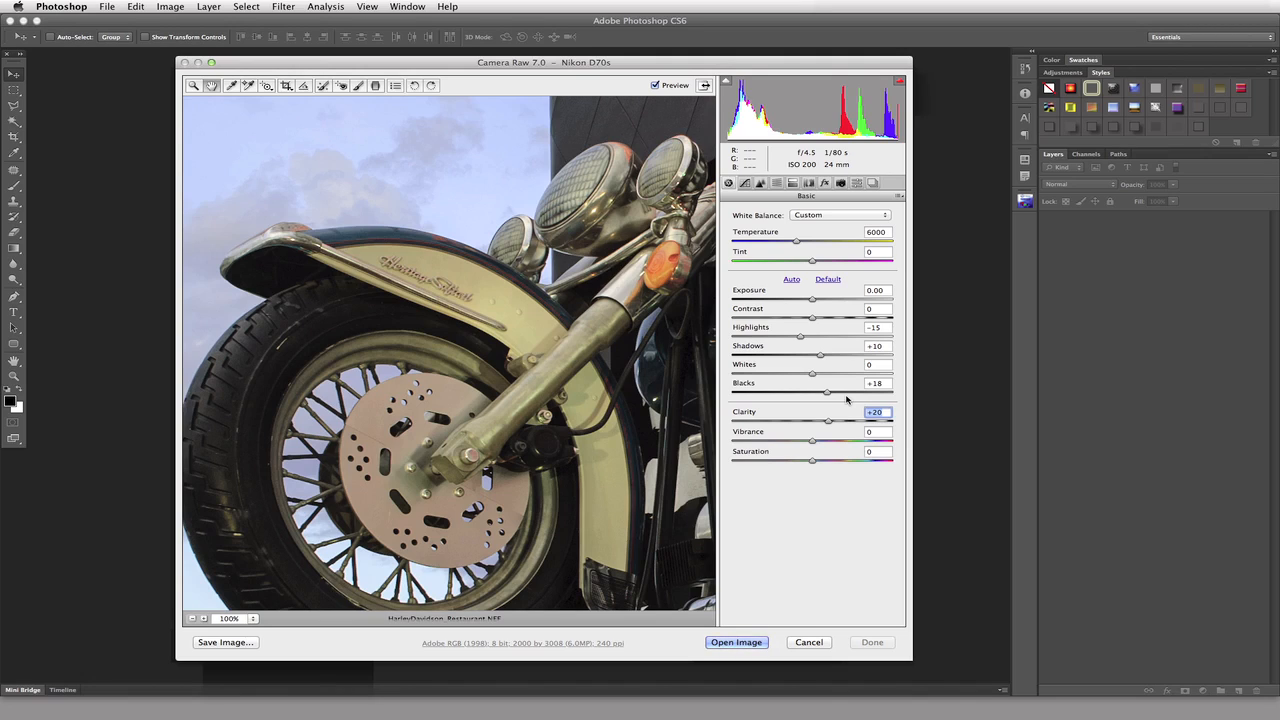
{"action": "type", "text": "0"}
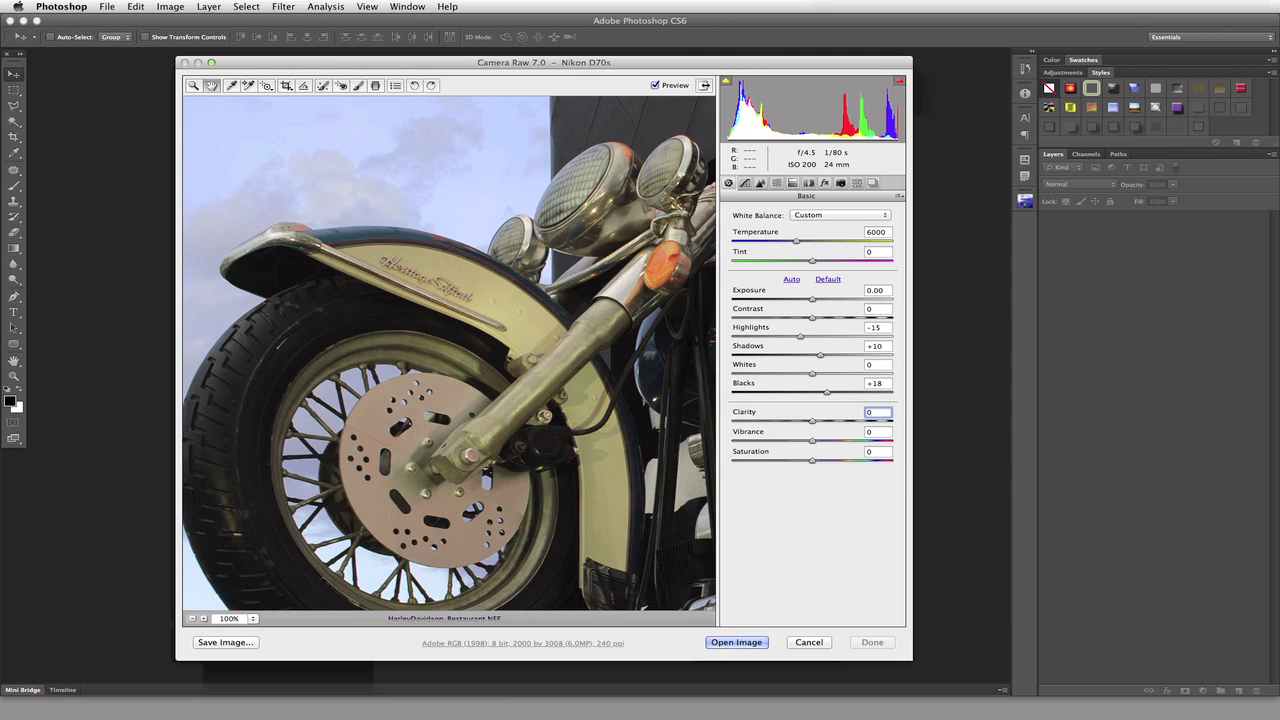
{"action": "key", "text": "shift+Up"}
{"action": "key", "text": "shift+Up"}
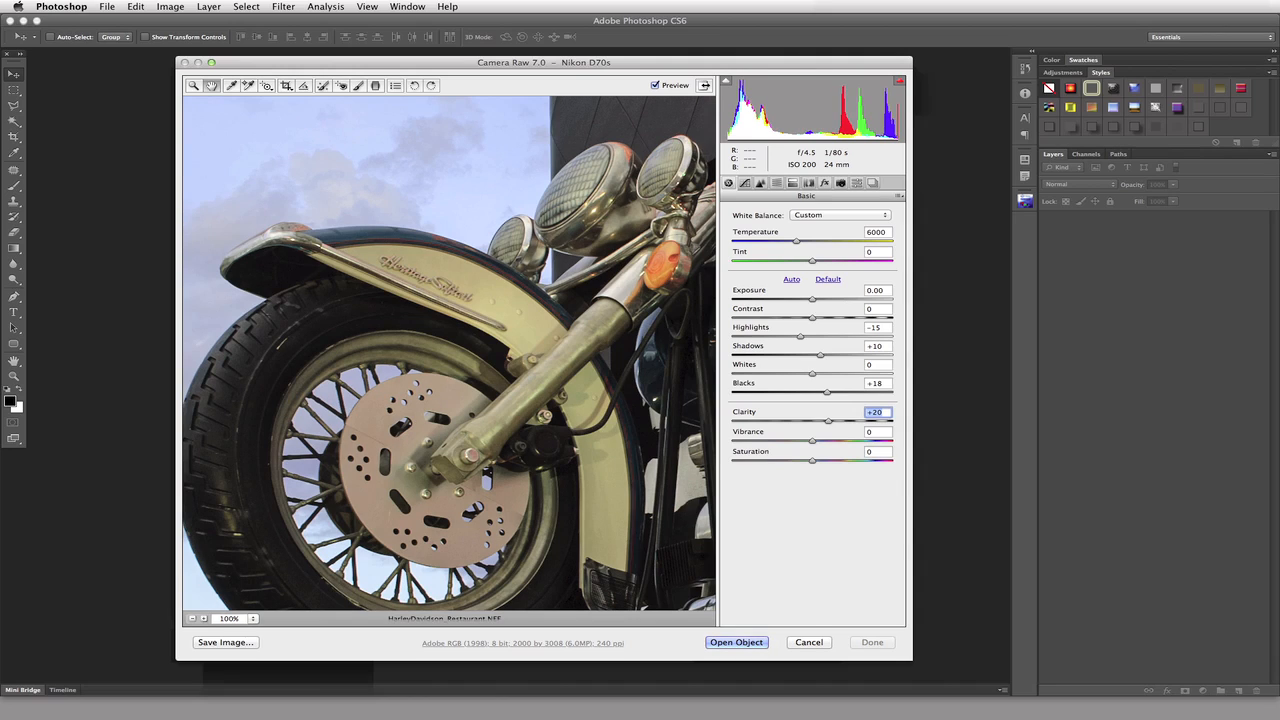
{"action": "key", "text": "shift+Up"}
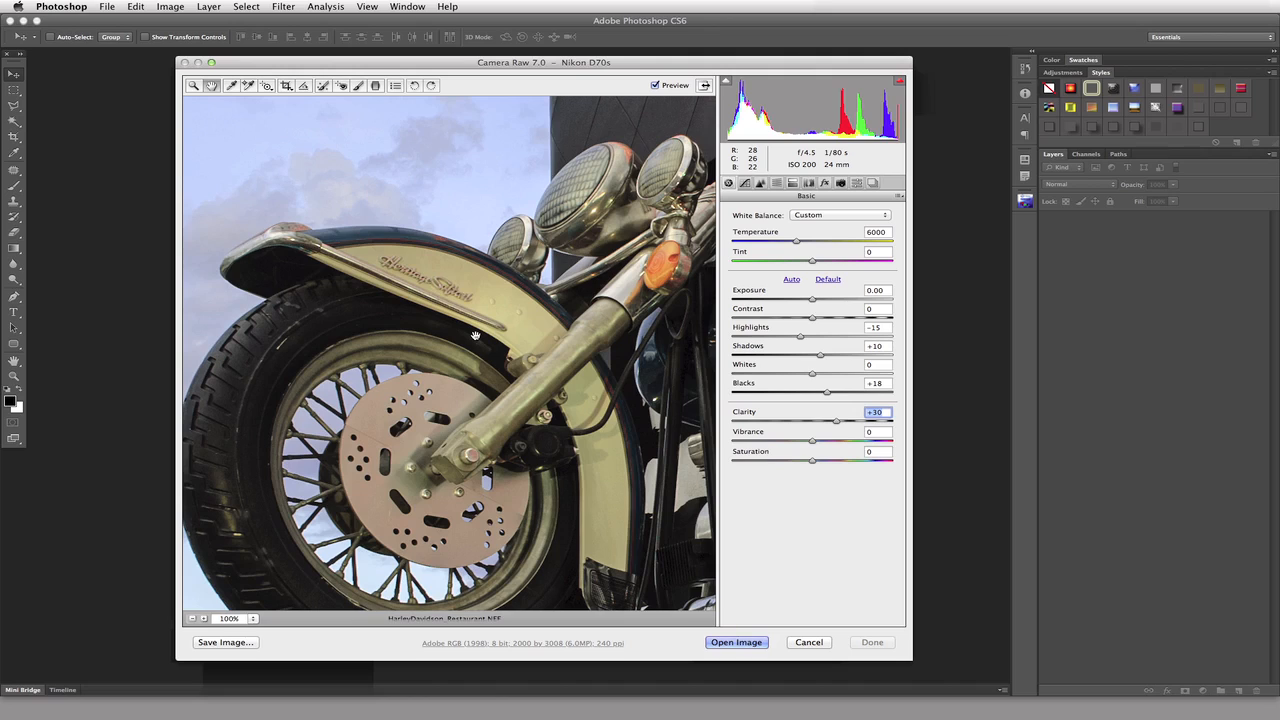
{"action": "left_click", "coordinate": [254, 619]}
{"action": "left_click", "coordinate": [336, 694]}
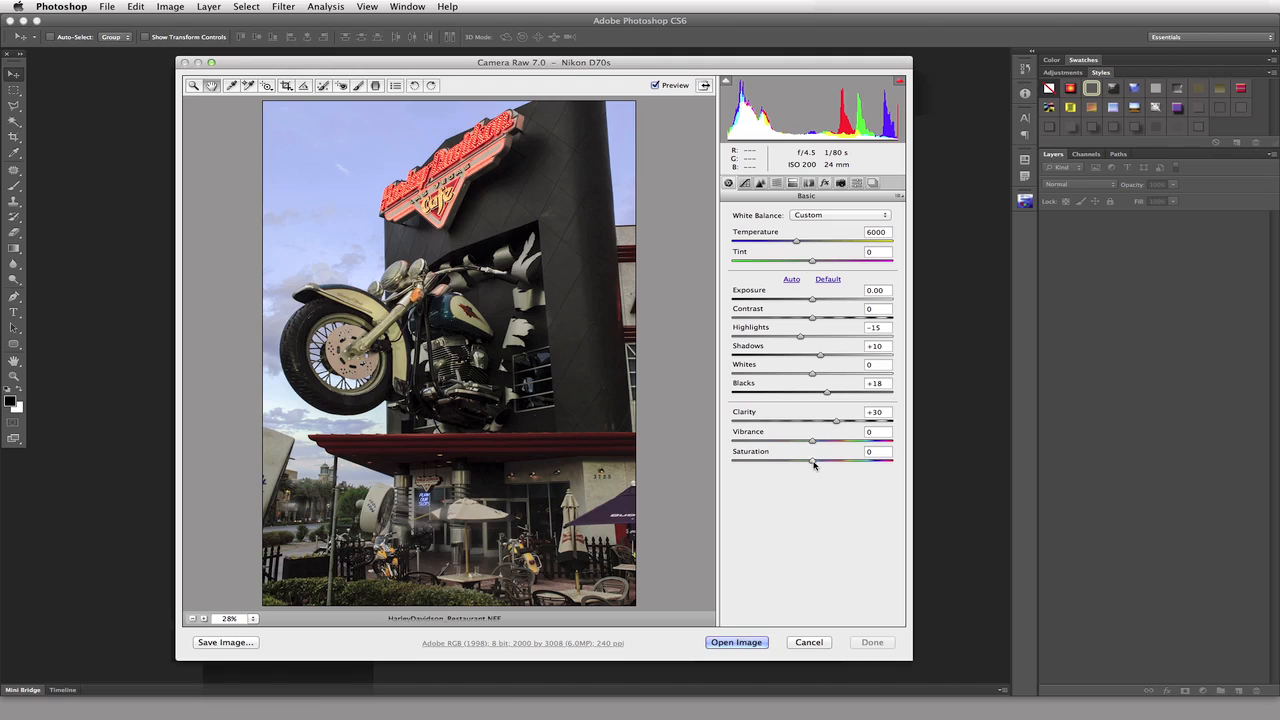
Compare the effects of Saturation at -100 and Vibrance at -100, resetting each to 0.
{"action": "left_click_drag", "start_coordinate": [813, 461], "coordinate": [711, 457]}
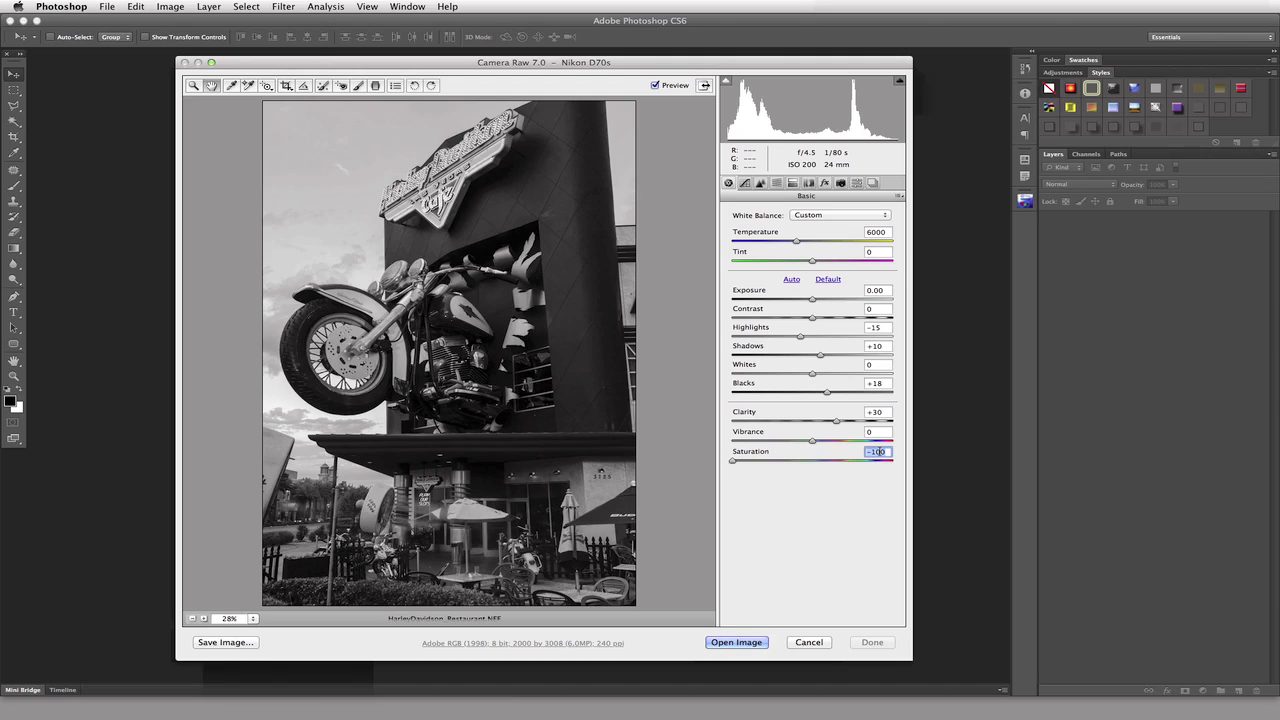
{"action": "type", "text": "0"}
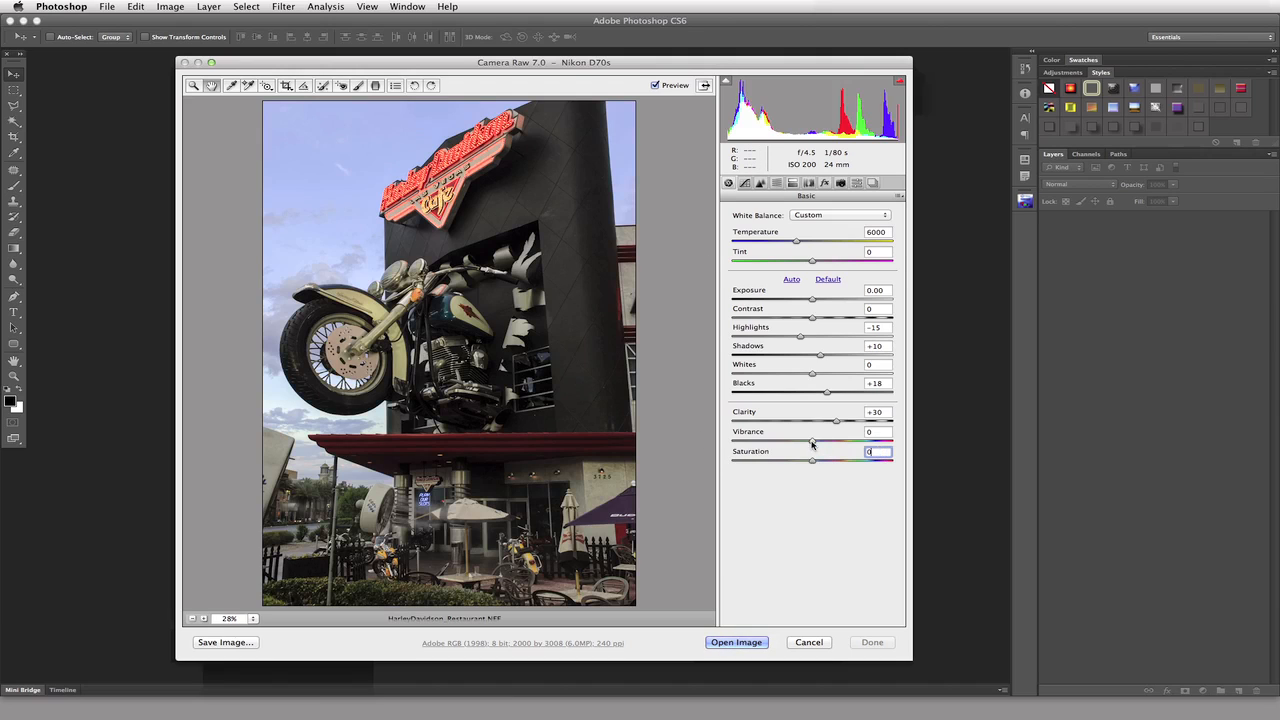
{"action": "left_click", "coordinate": [813, 441]}
{"action": "key", "text": "Up"}
{"action": "left_click_drag", "start_coordinate": [813, 441], "coordinate": [684, 446]}
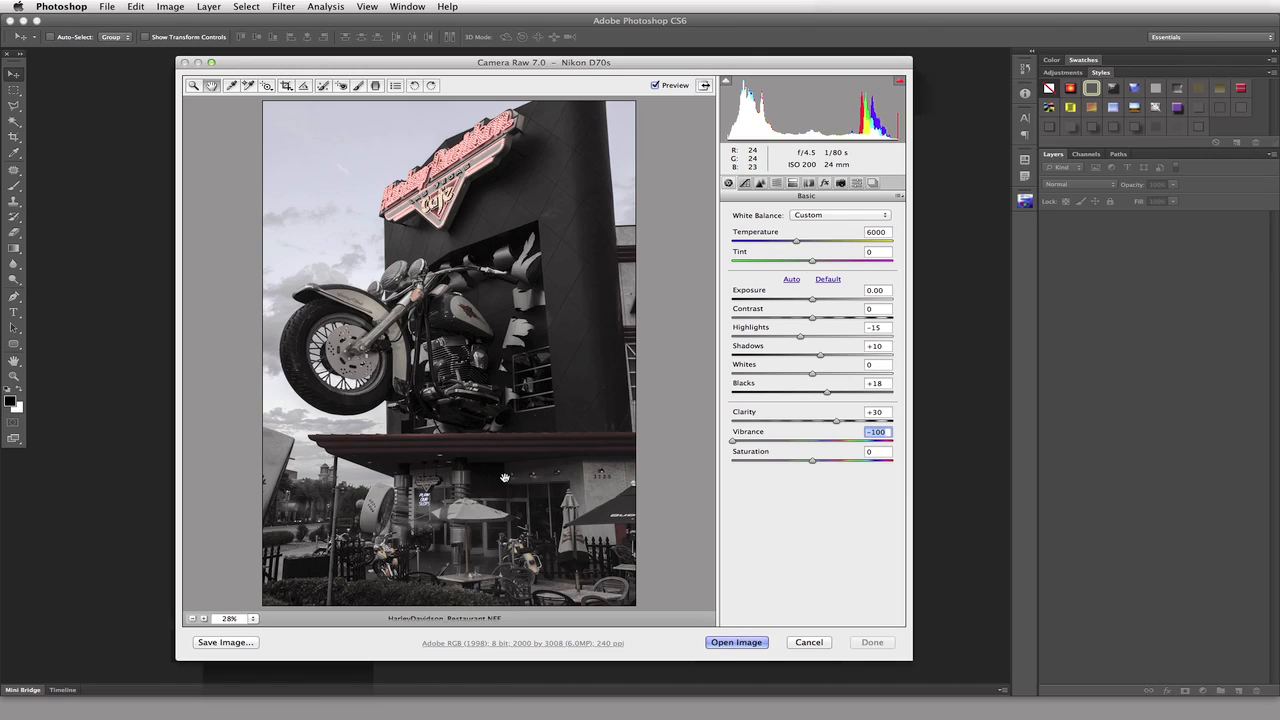
{"action": "type", "text": "0"}
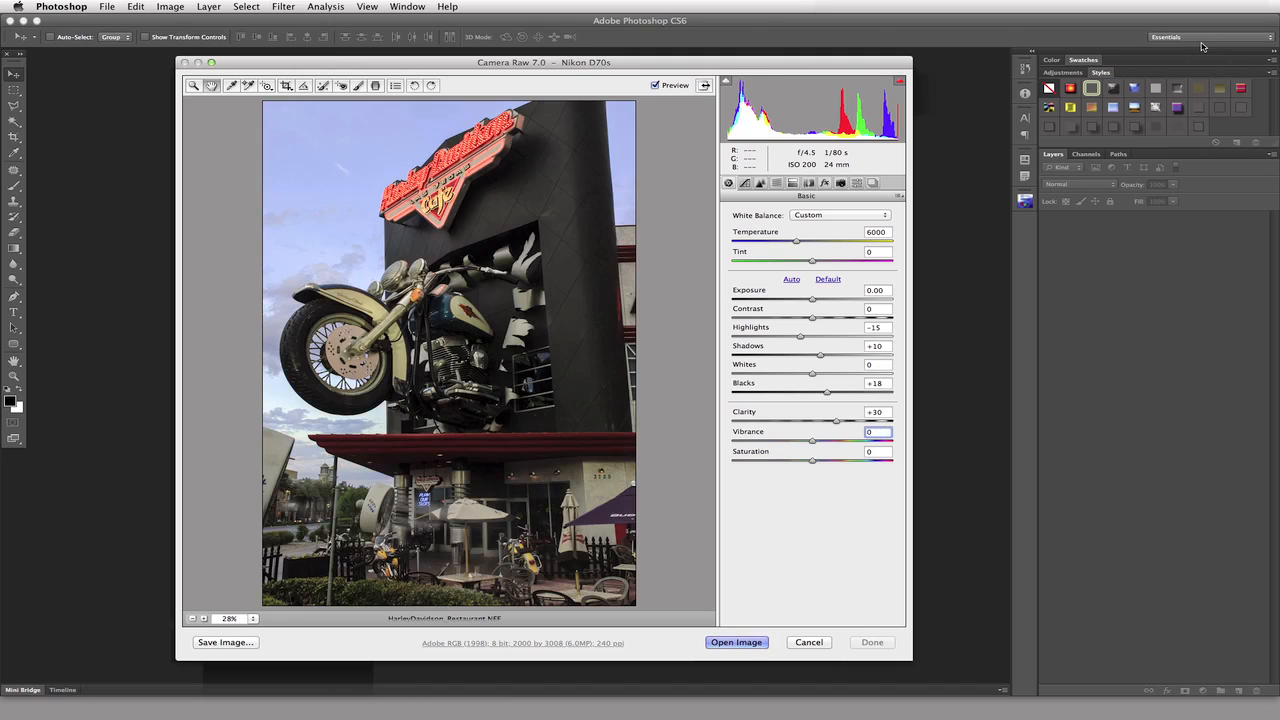
Set the photo's Vibrance to 20.
{"action": "type", "text": "20"}
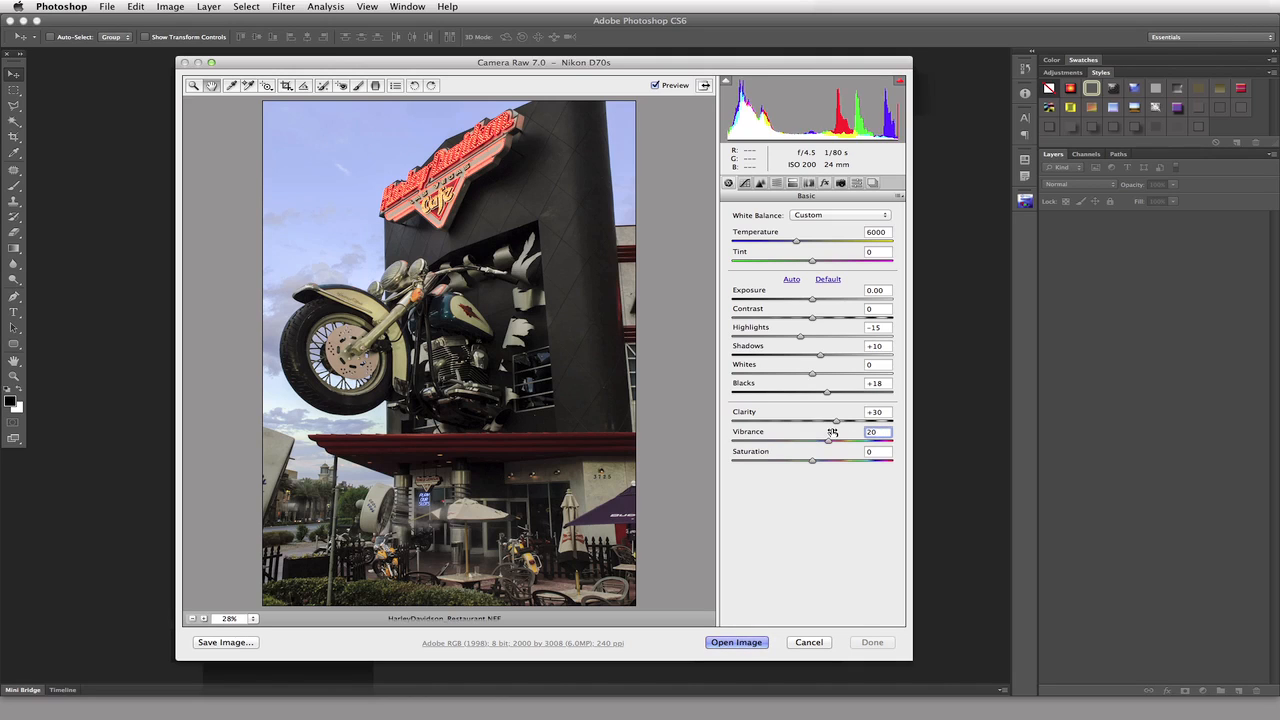